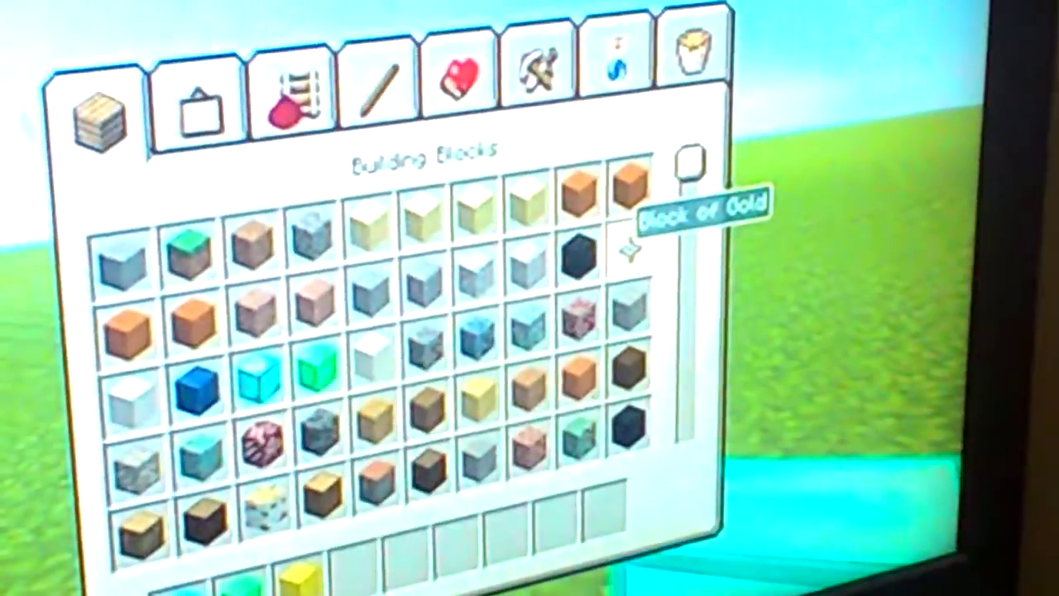
Put the Block of Gold from Building Blocks into the hotbar
{"action": "left_click", "coordinate": [643, 229]}
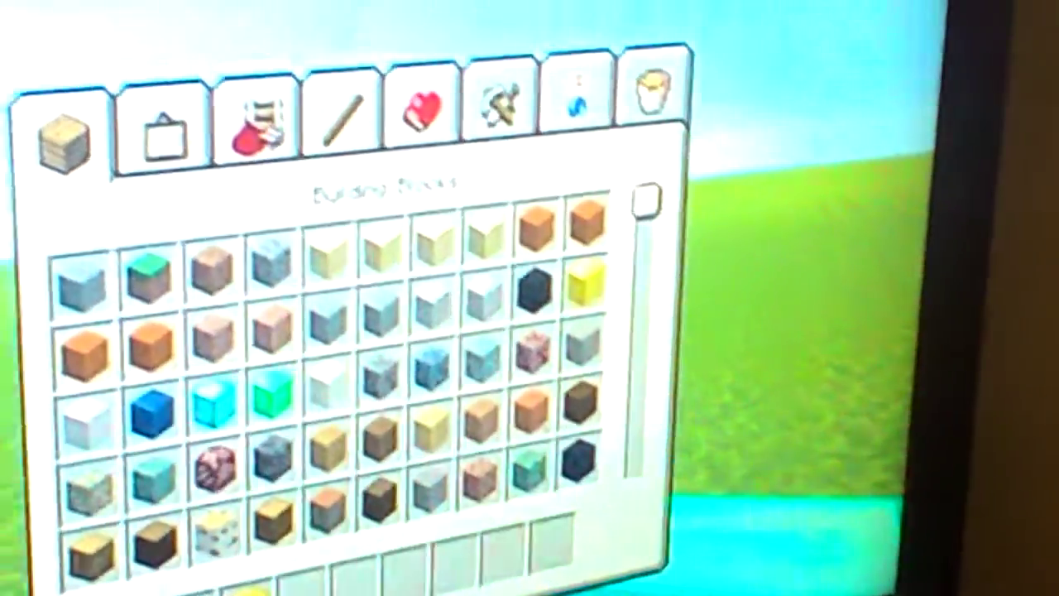
Switch through the creative item categories to Materials while gathering the red carpet
{"action": "key", "text": "Right"}
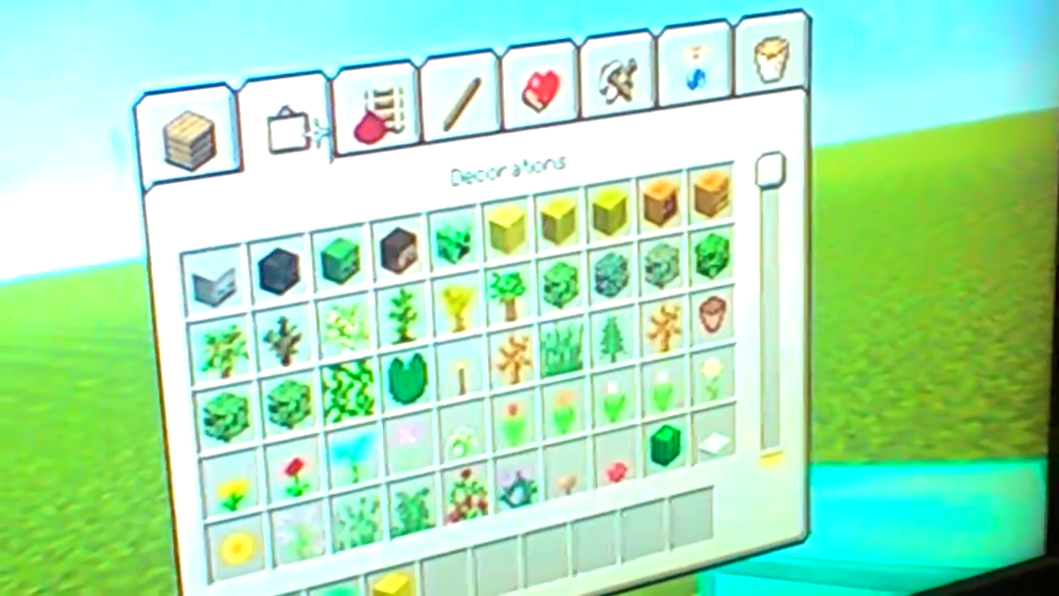
{"action": "scroll", "coordinate": [463, 347], "scroll_direction": "down", "scroll_amount": 5}
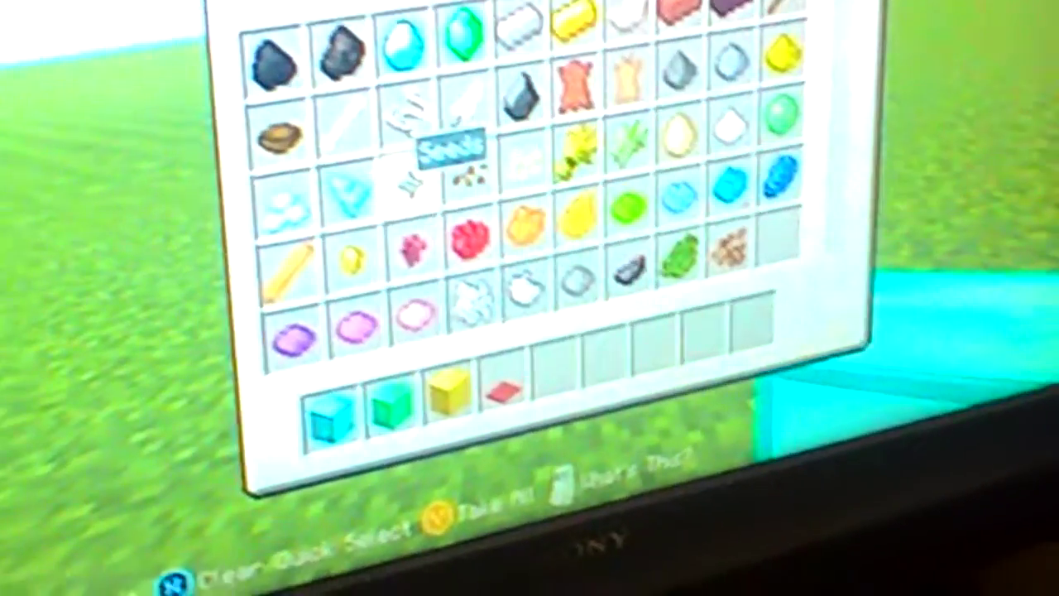
{"action": "key", "text": "Page_Down"}
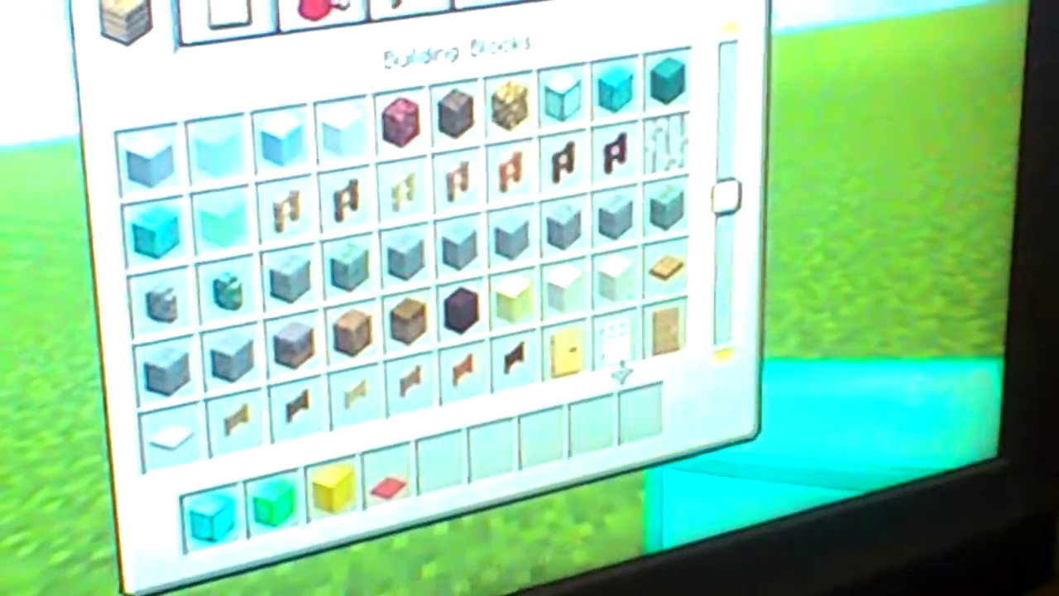
{"action": "scroll", "coordinate": [659, 362], "scroll_direction": "down", "scroll_amount": 5}
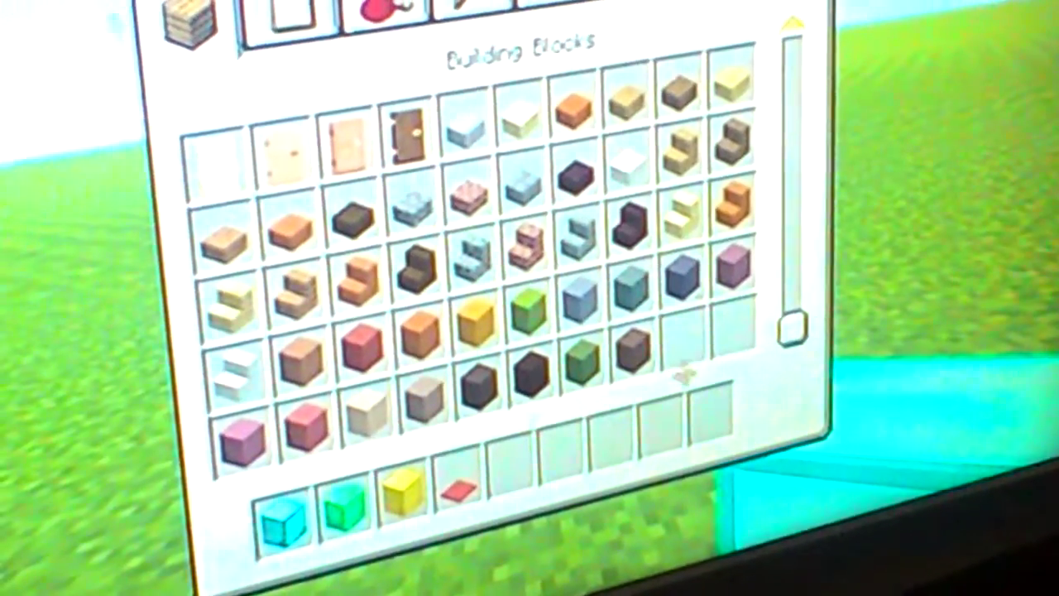
{"action": "scroll", "coordinate": [581, 321], "scroll_direction": "up", "scroll_amount": 3}
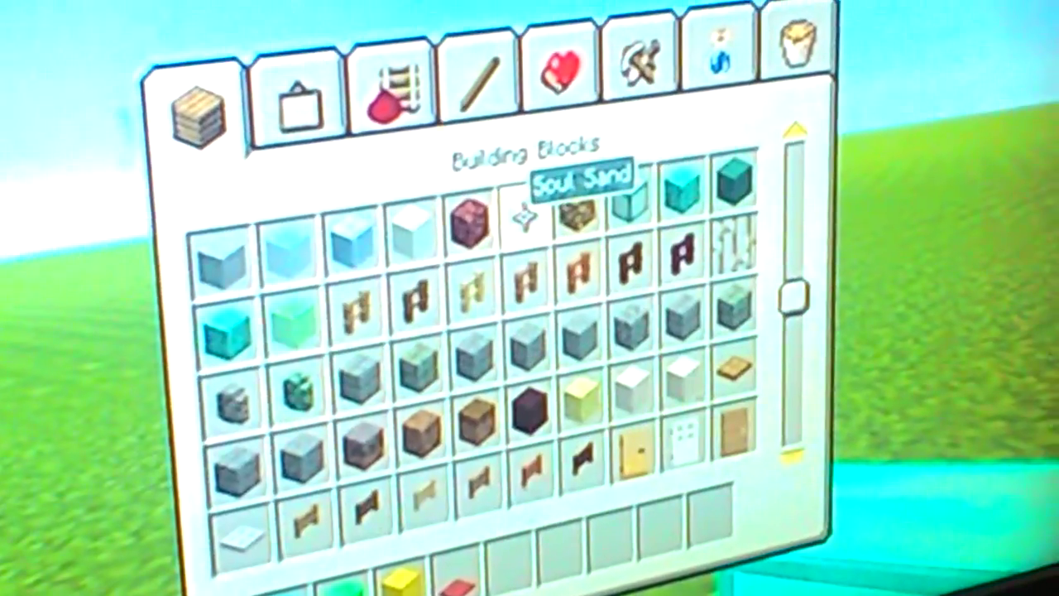
{"action": "scroll", "coordinate": [580, 320], "scroll_direction": "down", "scroll_amount": 3}
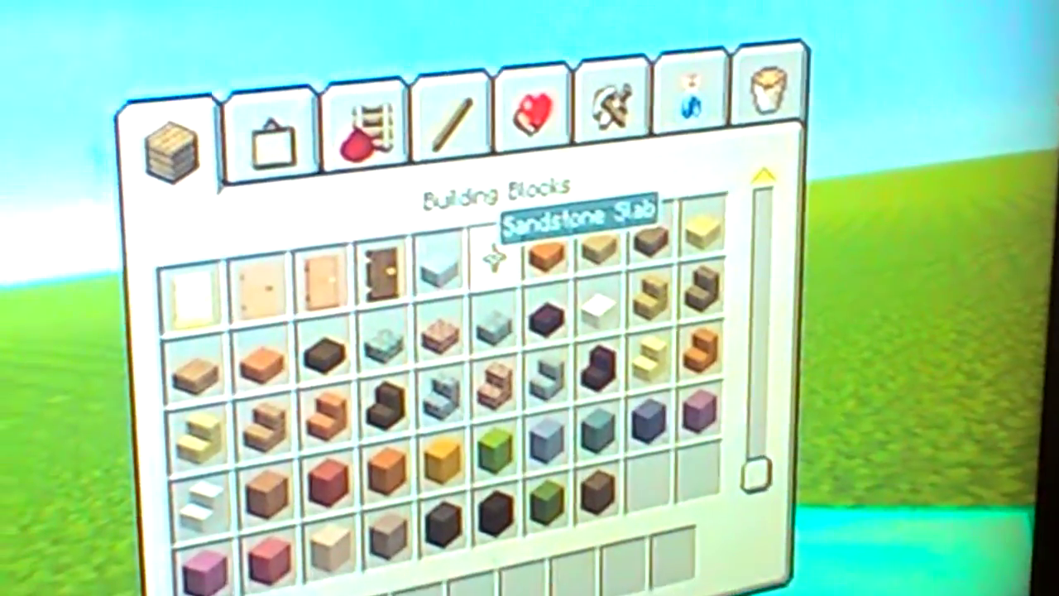